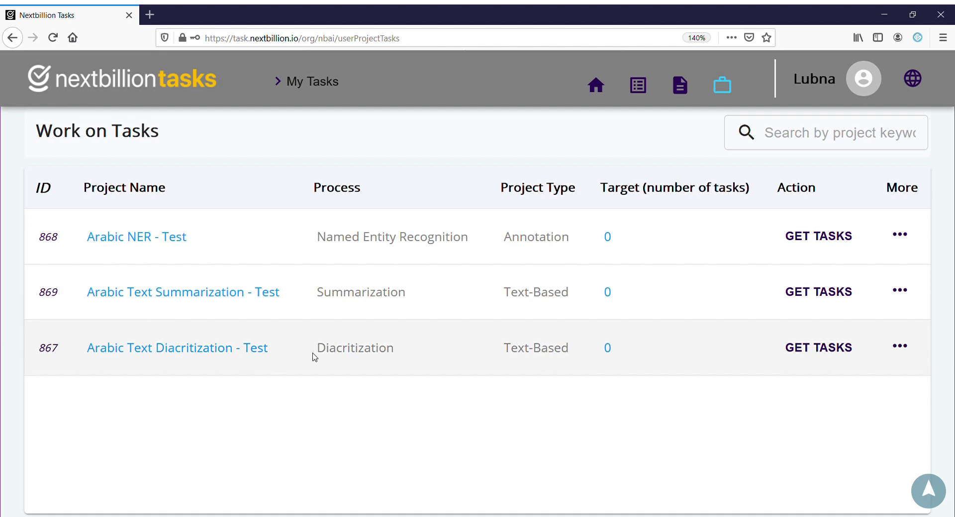
# Get a task from the Arabic Text Diacritization - Test project and reduce the page zoom to 110%.
pyautogui.click(819, 355)
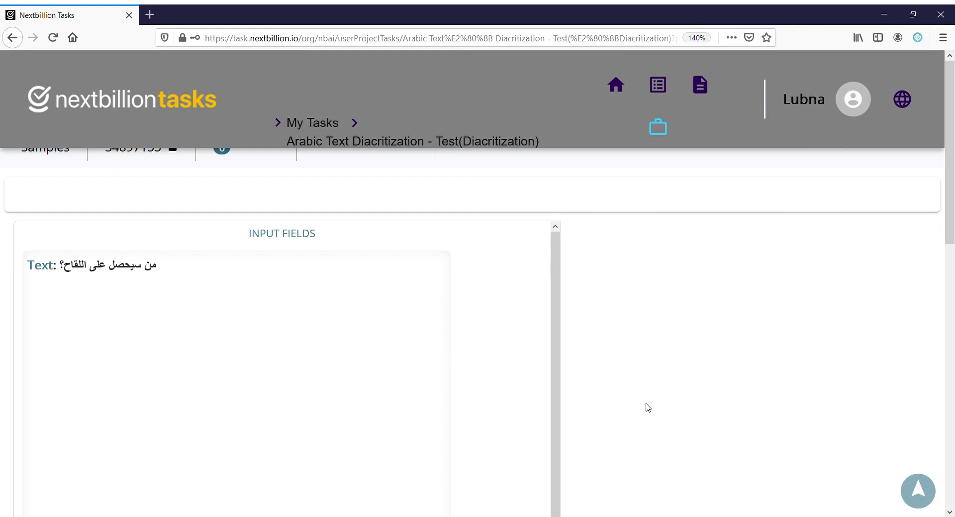
pyautogui.scroll(-3, 617, 398)
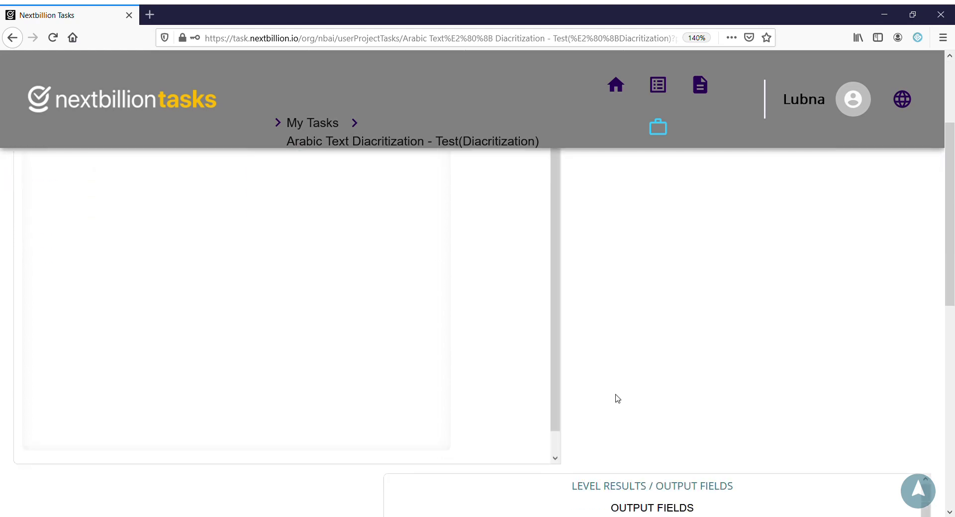
pyautogui.hotkey('ctrl', '-')
pyautogui.hotkey('ctrl', '-')
pyautogui.hotkey('ctrl', '-')
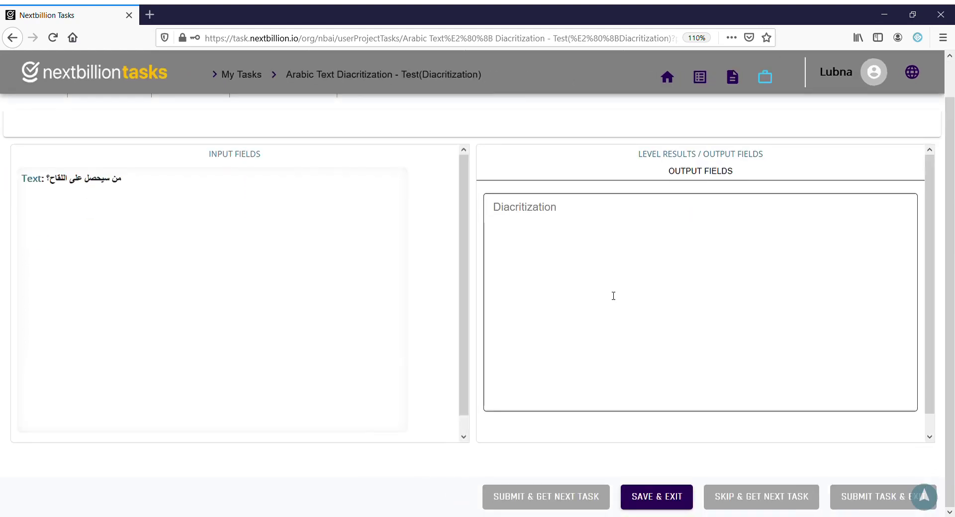
# Copy the Arabic question from the input text into the Diacritization output field.
pyautogui.click(613, 296)
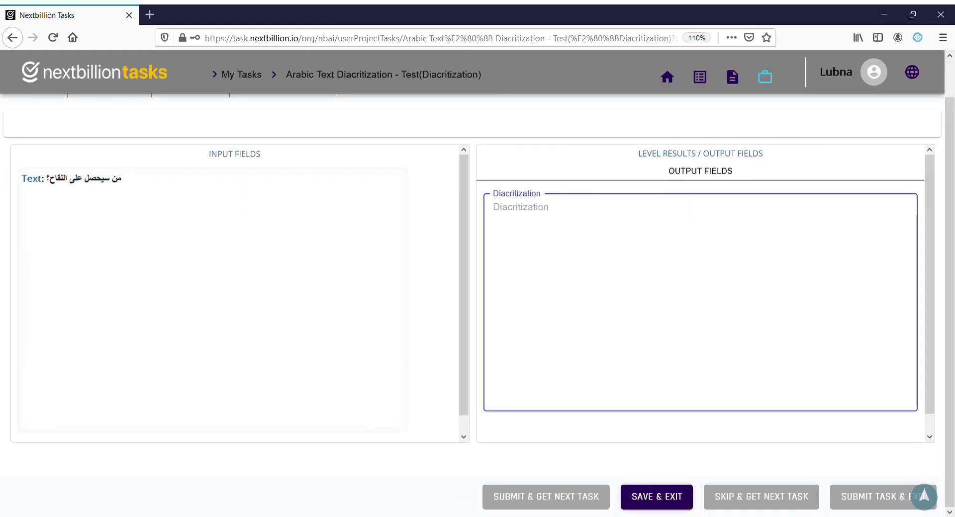
pyautogui.moveTo(125, 181)
pyautogui.mouseDown()
pyautogui.moveTo(57, 183)
pyautogui.moveTo(122, 180)
pyautogui.mouseUp()
pyautogui.click(58, 183)
pyautogui.hotkey('ctrl', 'c')
pyautogui.click(704, 214)
pyautogui.hotkey('ctrl', 'v')
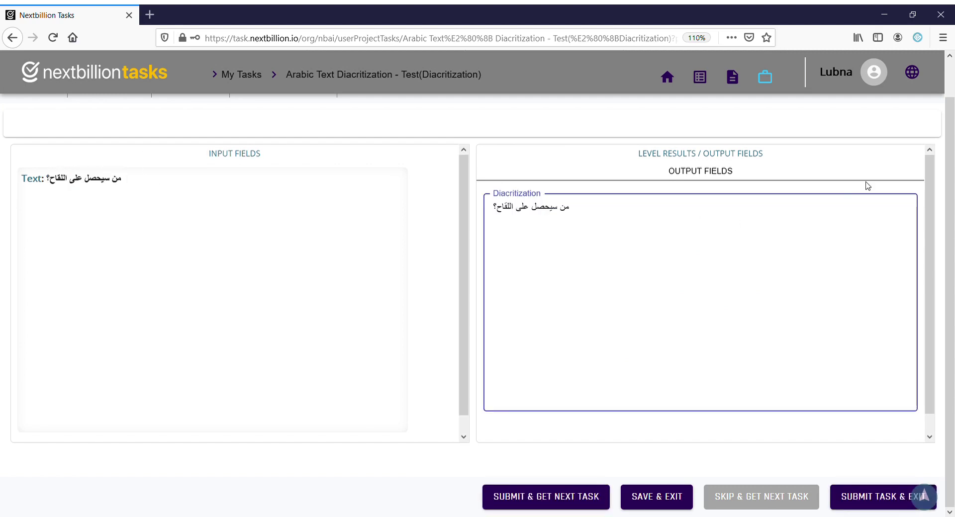
# Diacritize the question right-to-left as "مَنْ سَيَحْصُلُ عَلَى اللِّقاح؟" and submit it to get the next task.
pyautogui.hotkey('ctrl', 'shift')
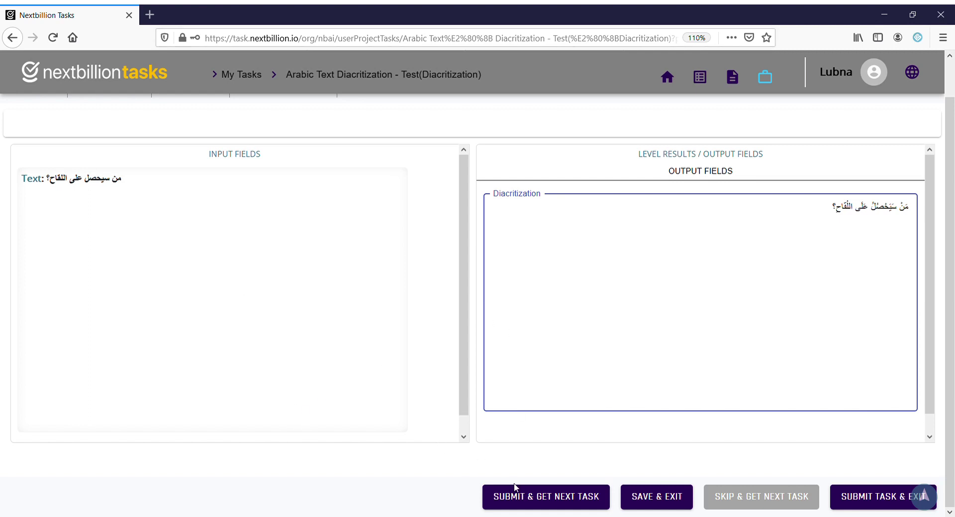
pyautogui.click(525, 499)
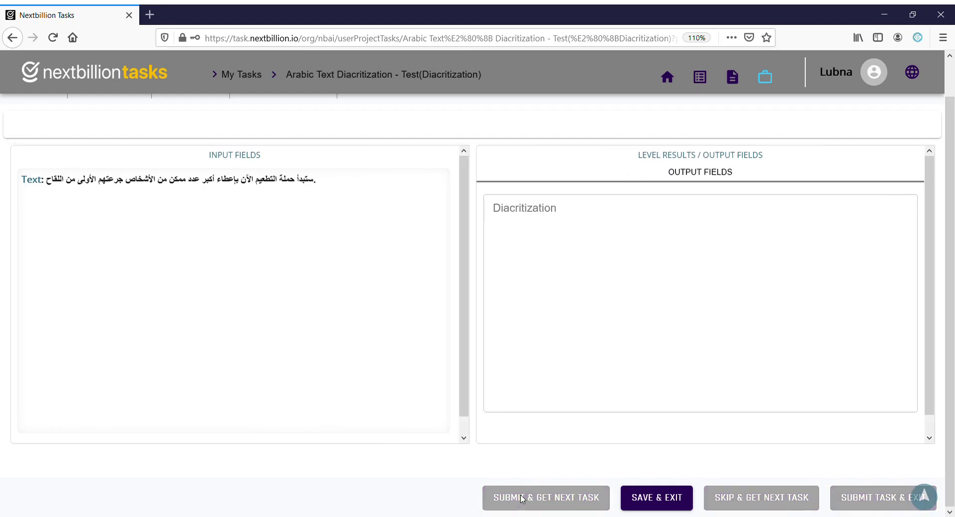
# Copy the vaccination campaign sentence into the Diacritization field and remove the "Text:" label in front of it.
pyautogui.moveTo(324, 179); pyautogui.dragTo(625, 247)
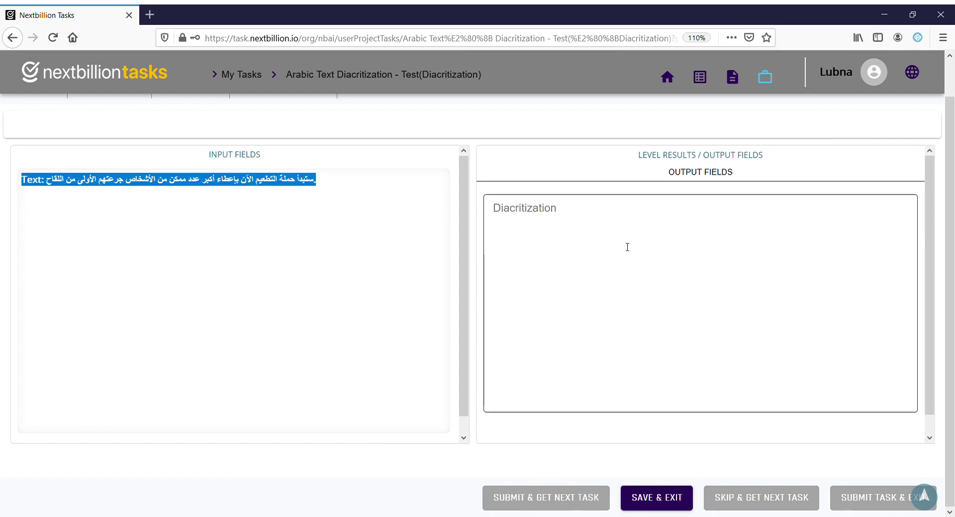
pyautogui.hotkey('ctrl', 'c')
pyautogui.click(650, 253)
pyautogui.hotkey('ctrl', 'v')
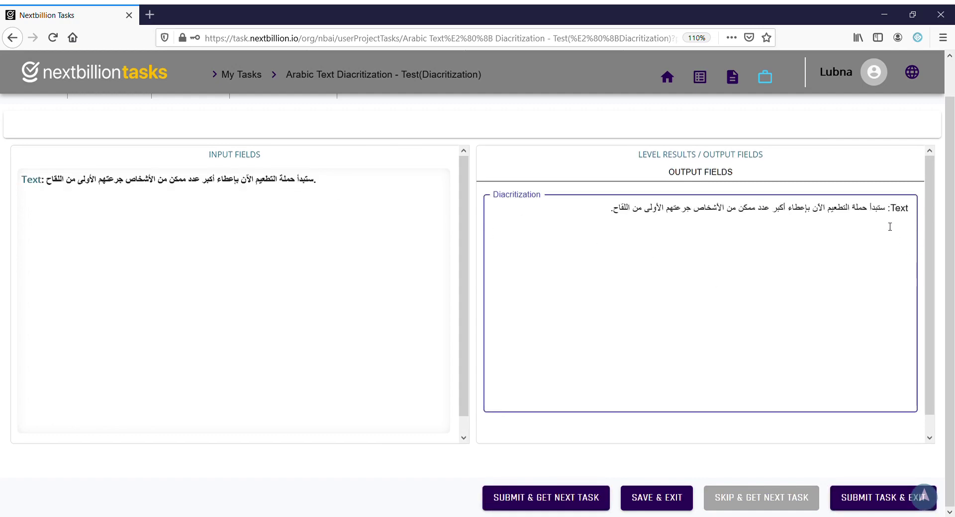
pyautogui.doubleClick(888, 208)
pyautogui.press('BackSpace')
pyautogui.press('BackSpace')
pyautogui.press('BackSpace')
pyautogui.press('BackSpace')
pyautogui.press('BackSpace')
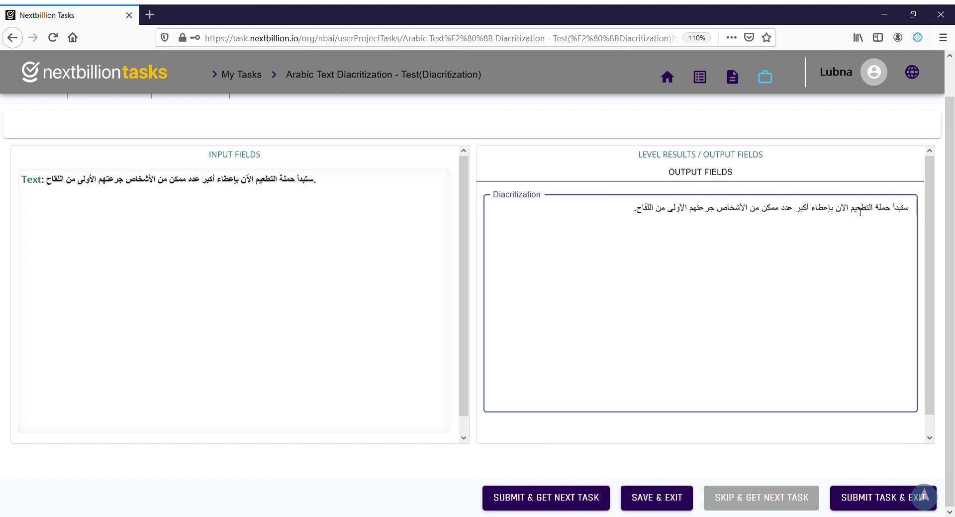
# Add Arabic diacritics to the words of the vaccination sentence and submit the task, exiting to the project list.
pyautogui.press('Left')
pyautogui.write('َ')
pyautogui.write('َ')
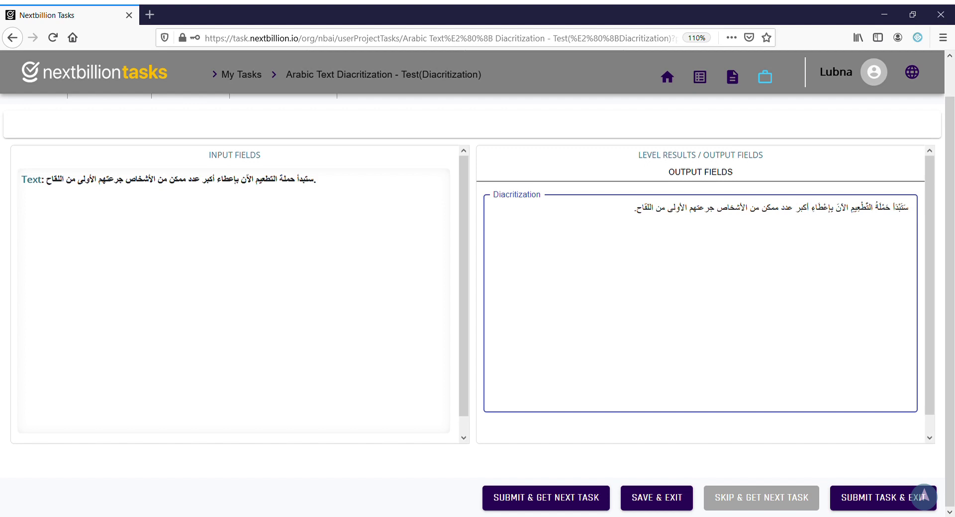
pyautogui.write('ِ')
pyautogui.write('~')
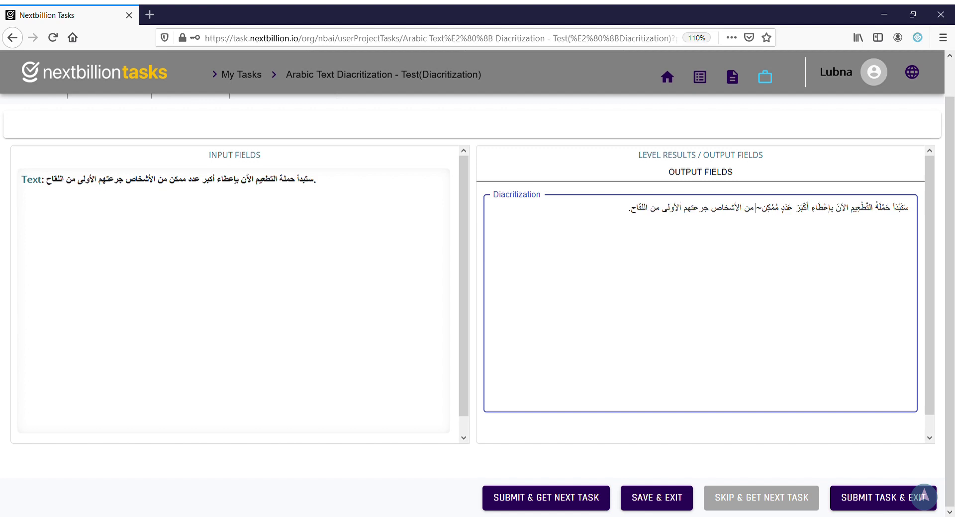
pyautogui.press('BackSpace')
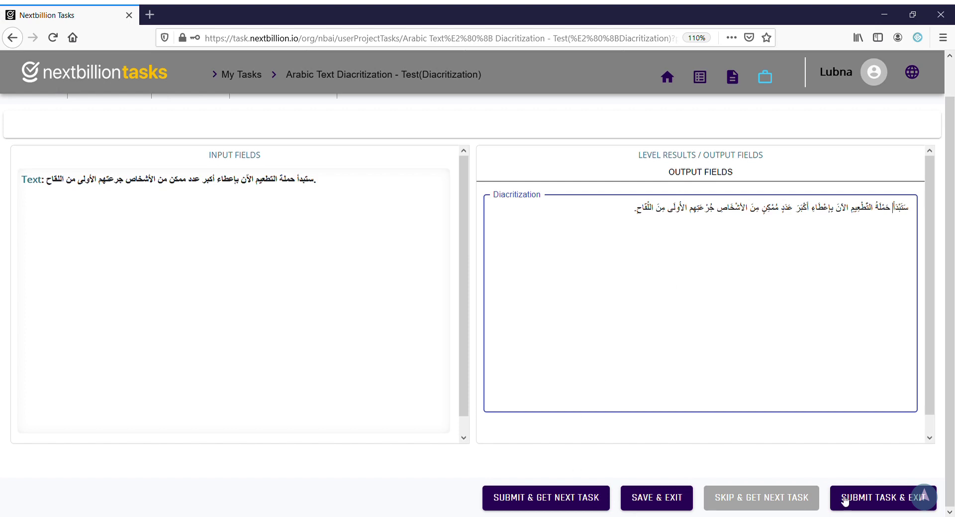
pyautogui.click(884, 497)
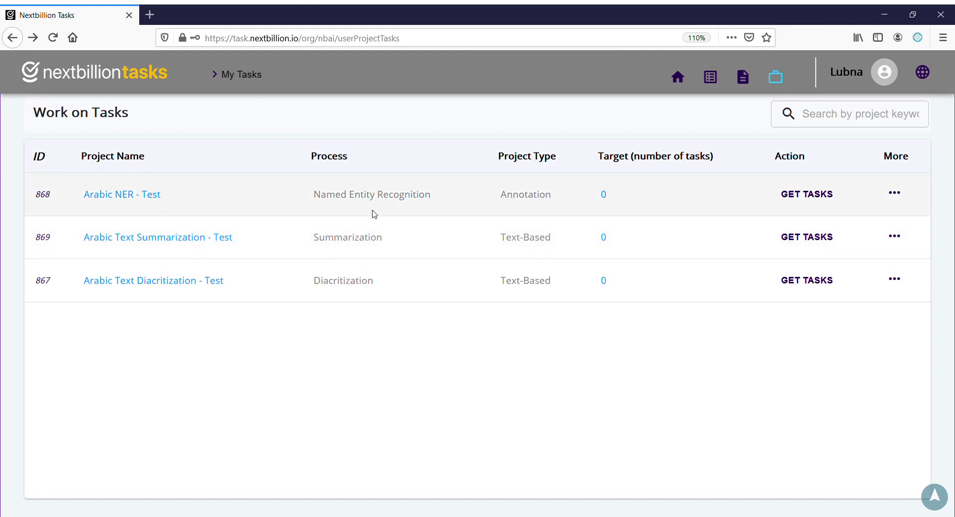
# Get a task from the Arabic NER - Test project and tag the sheikh's name in the first line as Person.
pyautogui.click(797, 195)
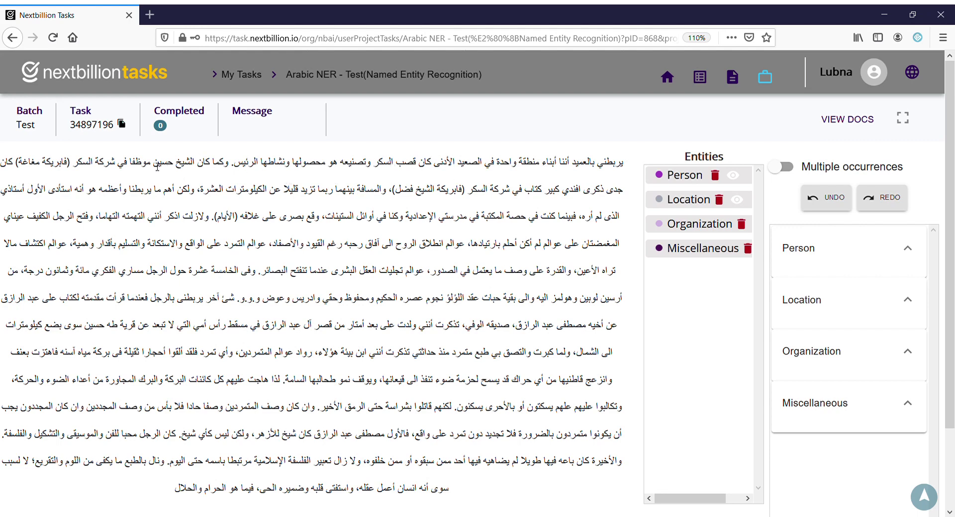
pyautogui.click(702, 179)
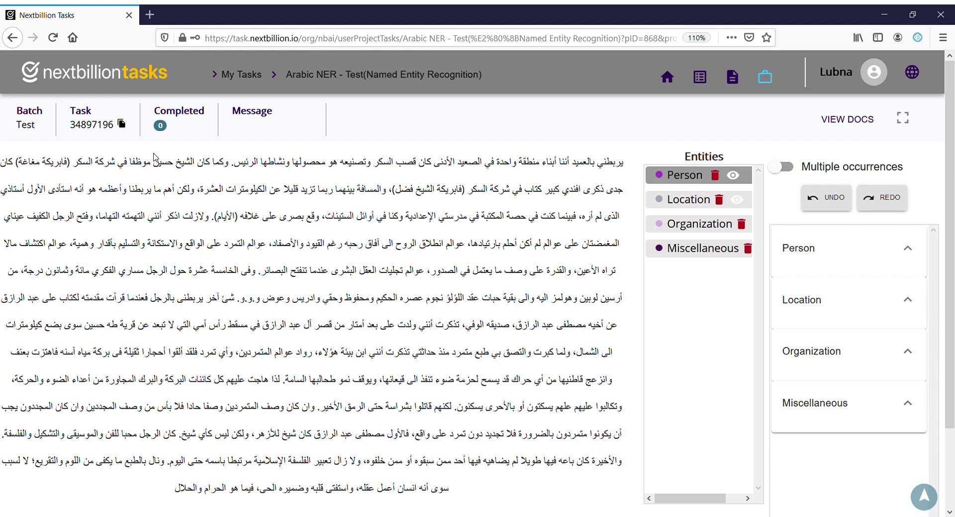
pyautogui.moveTo(156, 165); pyautogui.dragTo(199, 164)
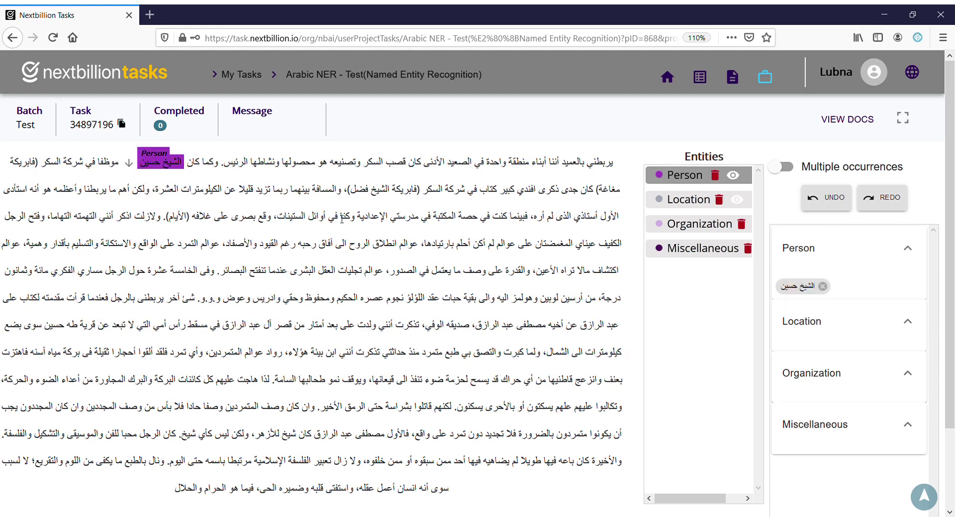
# Tag the first "شركة السكر" and "فابريكة مغاغة" as Organization.
pyautogui.click(692, 227)
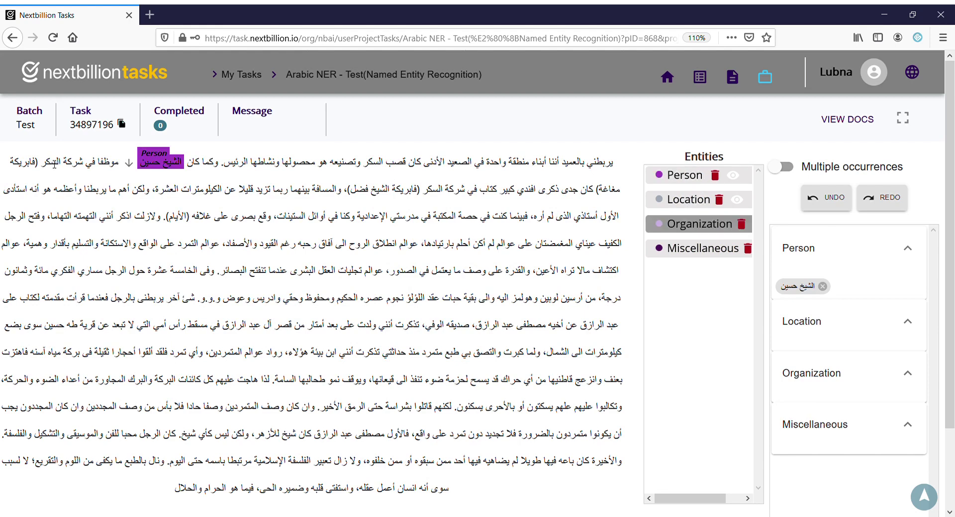
pyautogui.moveTo(45, 164); pyautogui.dragTo(89, 164)
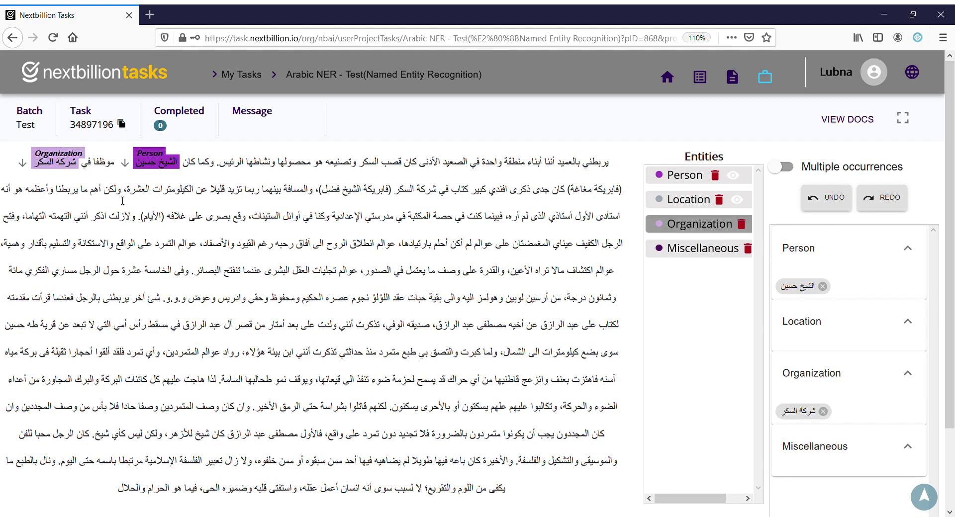
pyautogui.moveTo(576, 195); pyautogui.dragTo(622, 192)
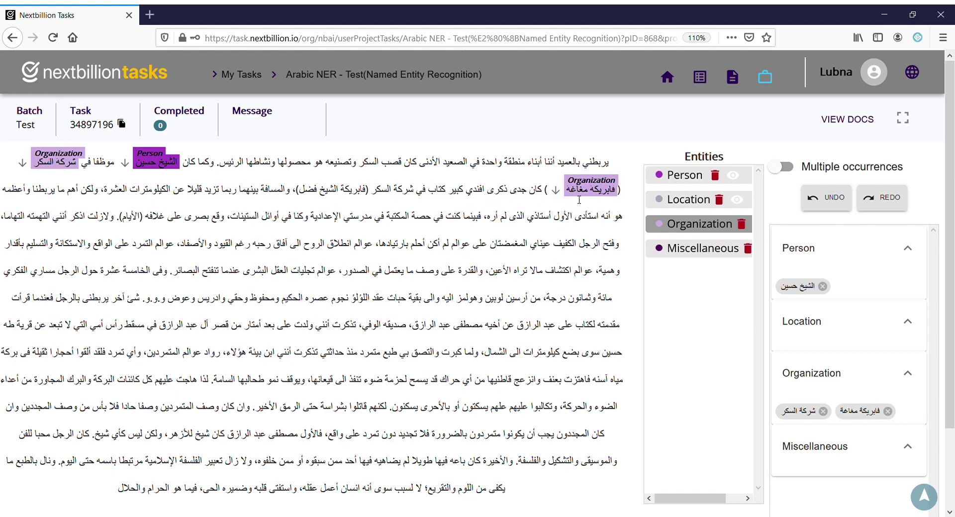
# Tag the grandfather's name in the second line as Person.
pyautogui.click(702, 178)
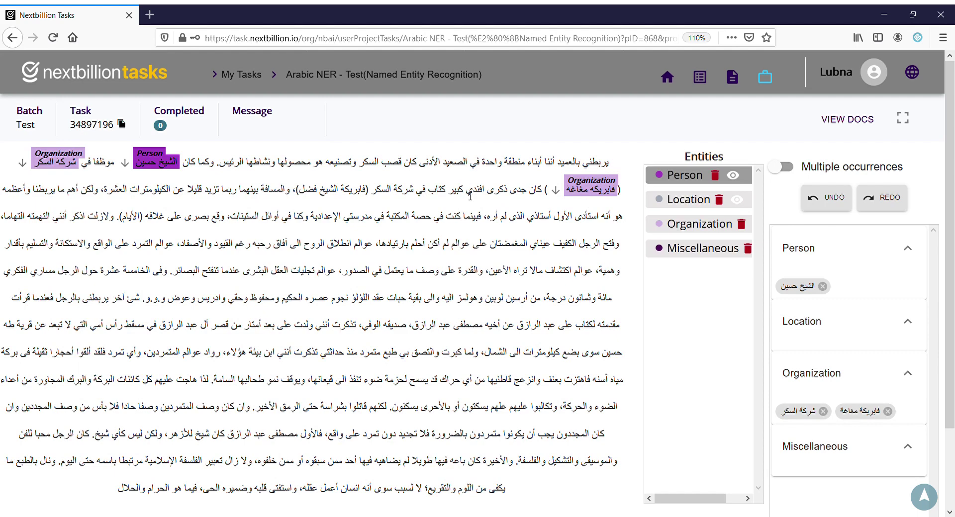
pyautogui.moveTo(470, 196); pyautogui.dragTo(512, 194)
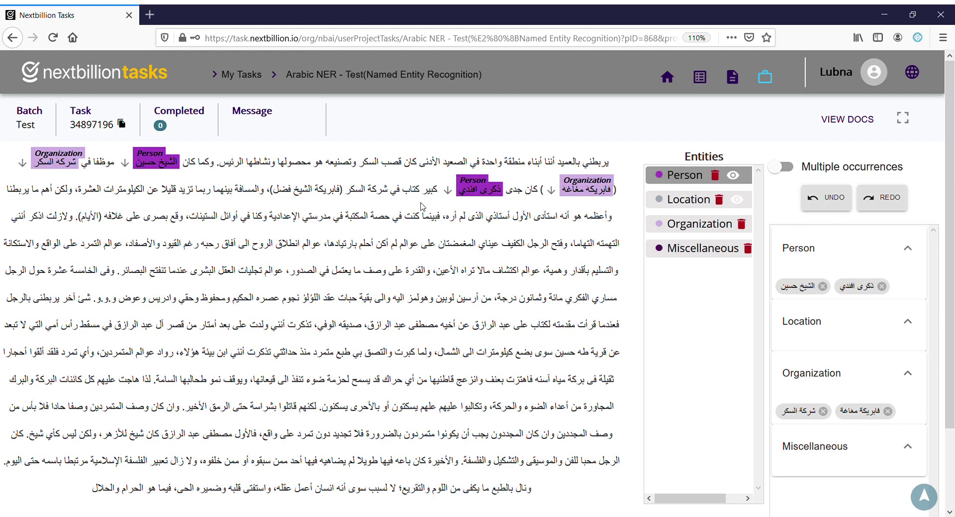
pyautogui.moveTo(353, 194); pyautogui.dragTo(375, 198)
pyautogui.click(374, 194)
# Tag the second "شركة السكر" and "فابريكة الشيخ فضل" as Organization.
pyautogui.click(675, 224)
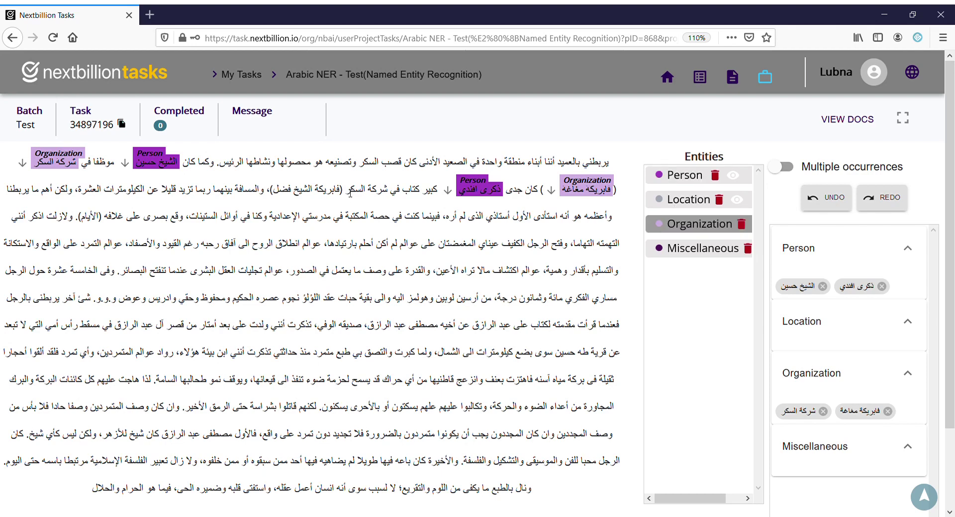
pyautogui.moveTo(350, 194); pyautogui.dragTo(393, 193)
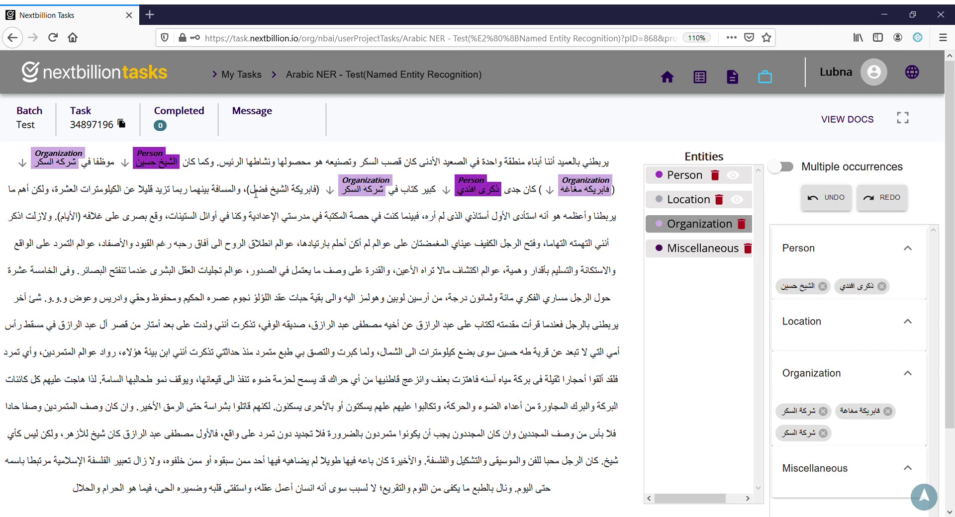
pyautogui.moveTo(253, 193); pyautogui.dragTo(318, 193)
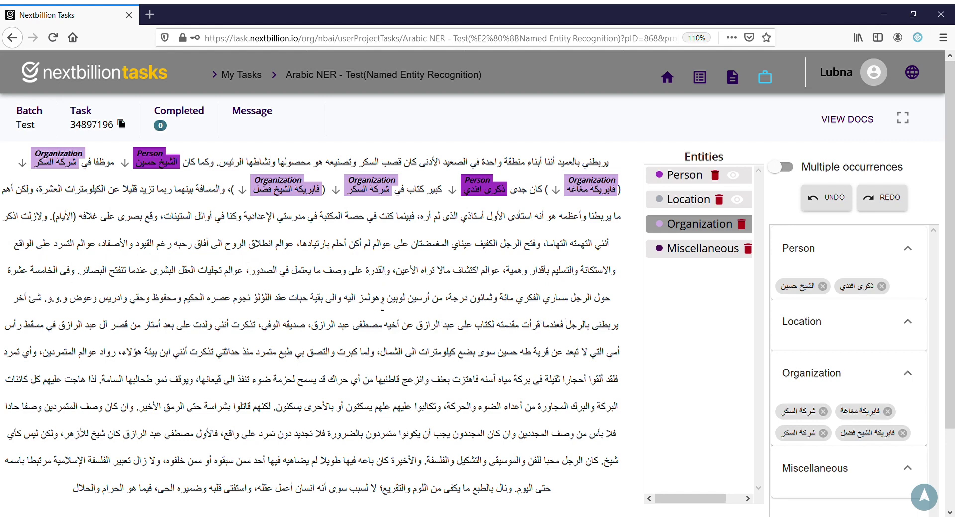
# Tag the fictional characters "أرسين لوبين" and "هولمز" as Person.
pyautogui.click(685, 176)
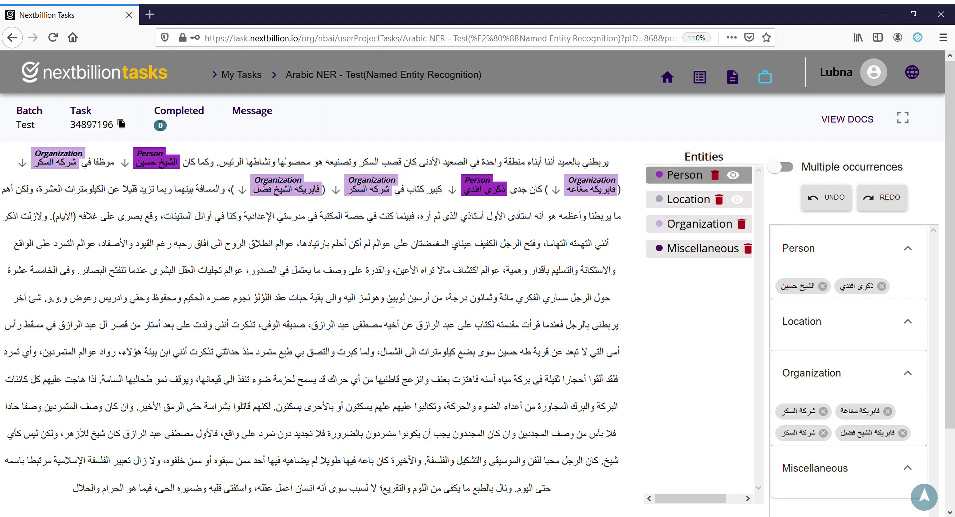
pyautogui.moveTo(387, 302); pyautogui.dragTo(431, 301)
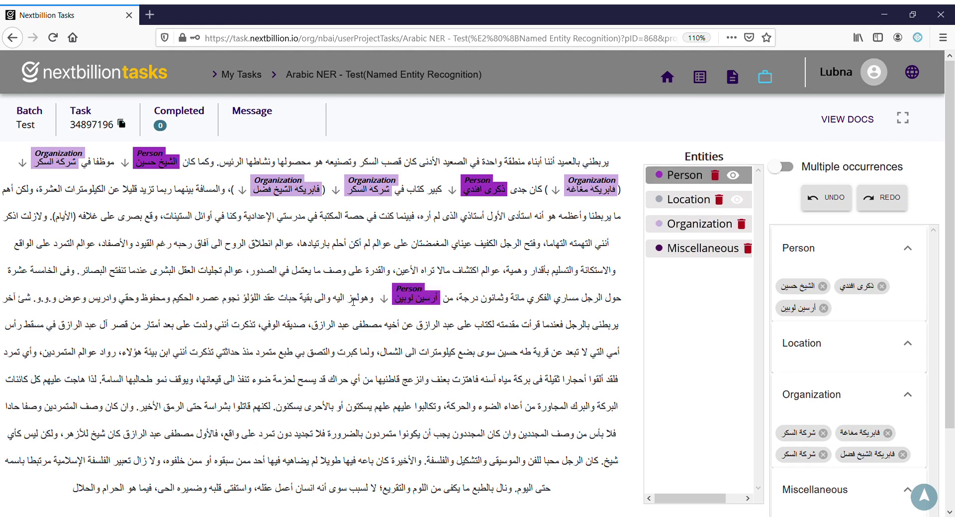
pyautogui.moveTo(352, 302); pyautogui.dragTo(375, 301)
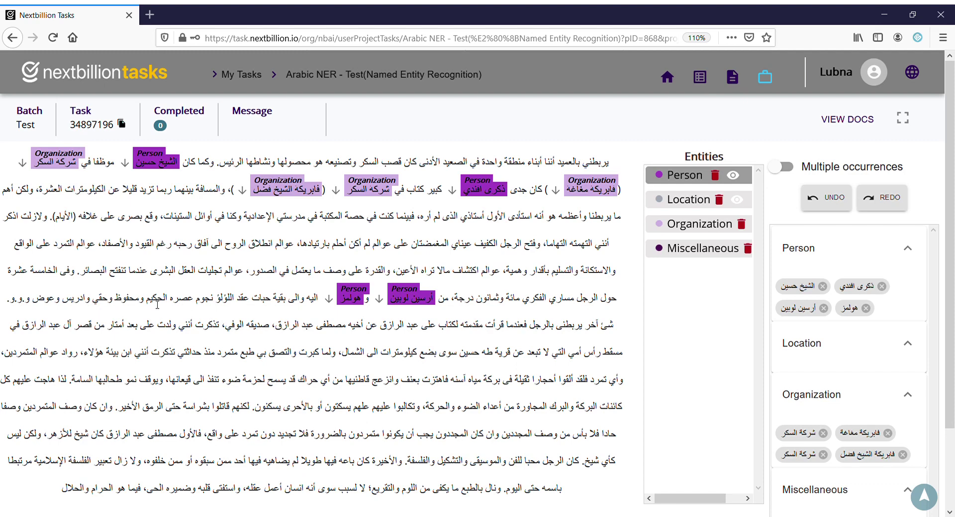
# Tag each of the five writers "الحكيم", "ومحفوظ", "وحقي", "وادريس" and "وعوض" as a separate Person.
pyautogui.moveTo(157, 301); pyautogui.dragTo(41, 302)
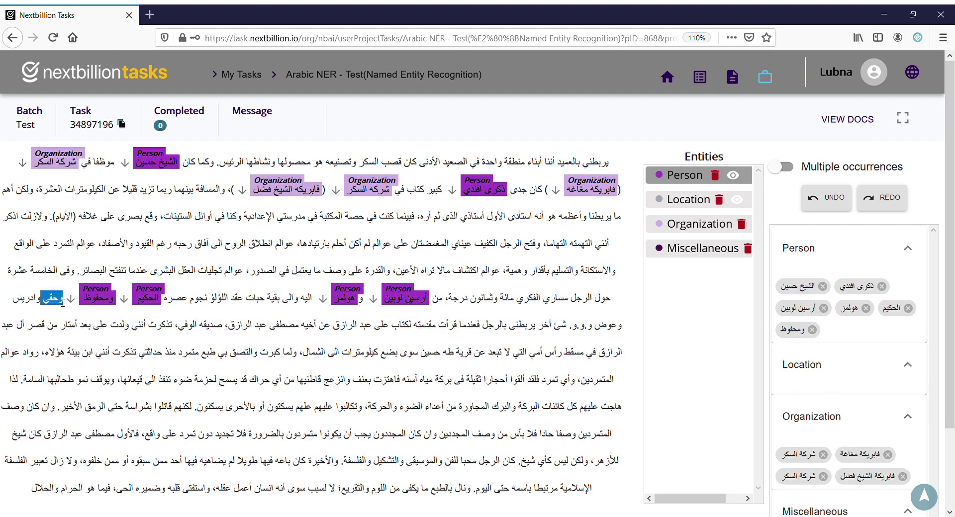
pyautogui.doubleClick(27, 302)
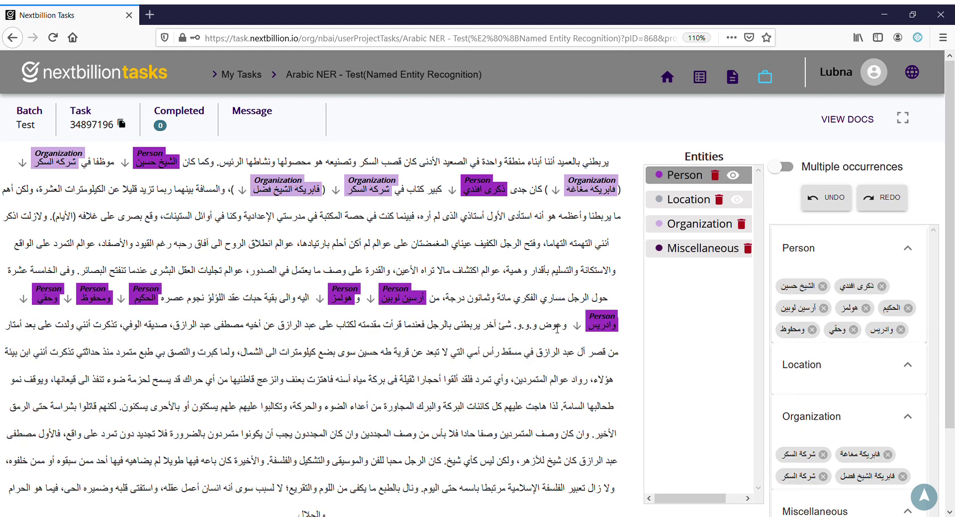
pyautogui.doubleClick(557, 326)
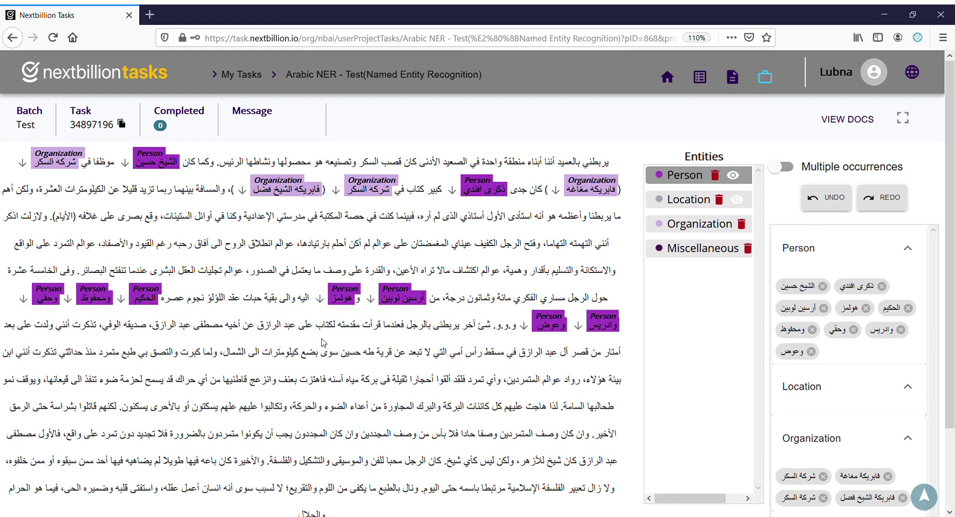
# Tag "عبد الرازق", his brother "مصطفى عبد الرازق" and the family name after "قصر آل" as Person.
pyautogui.moveTo(264, 330); pyautogui.dragTo(301, 331)
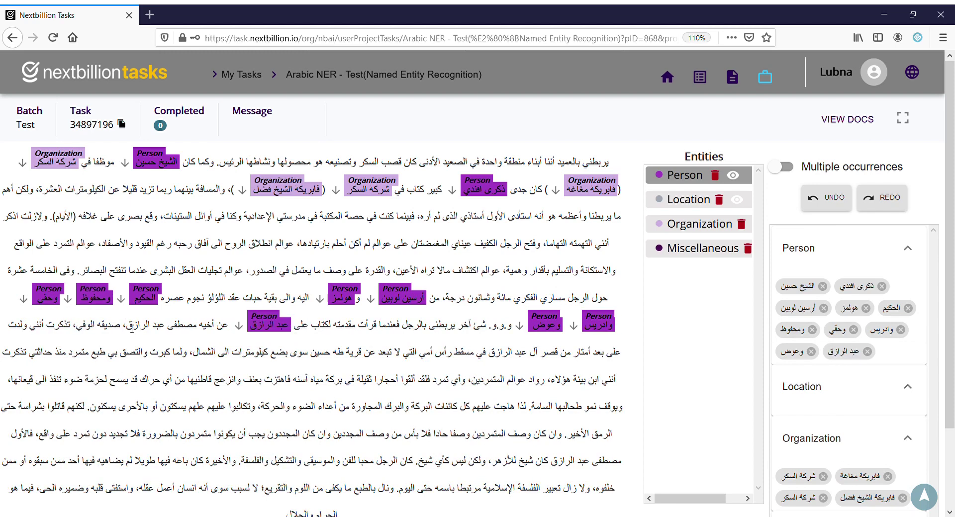
pyautogui.moveTo(131, 328); pyautogui.dragTo(201, 328)
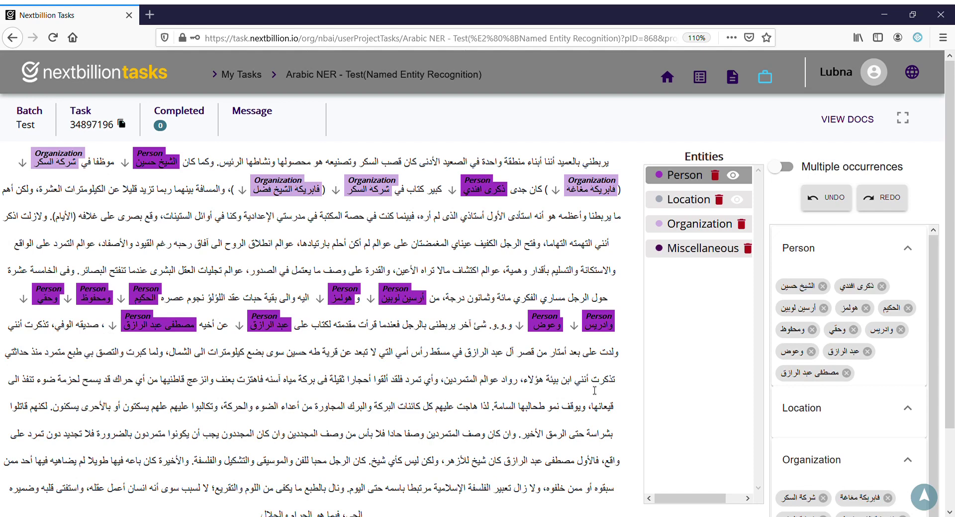
pyautogui.scroll(-3, 595, 390)
pyautogui.moveTo(468, 284); pyautogui.dragTo(505, 283)
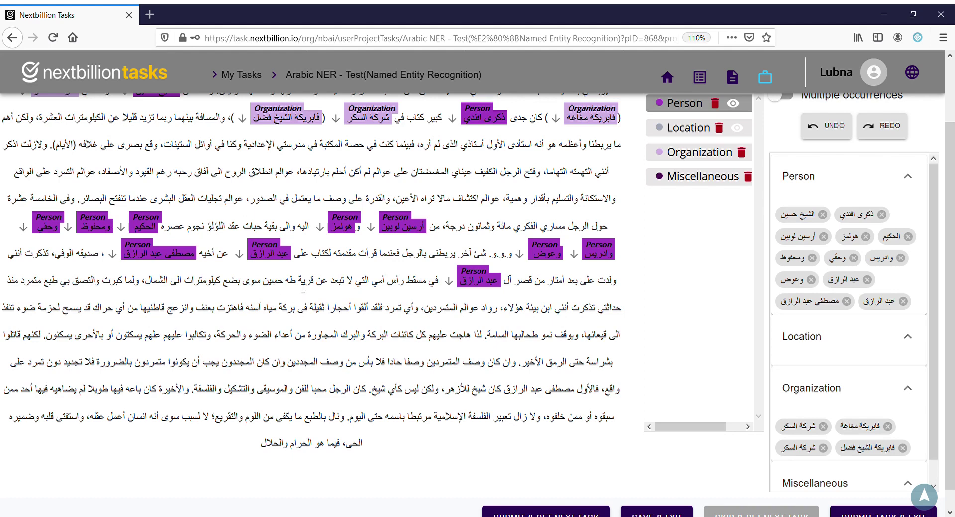
# Tag "قرية طه حسين" as Location and the second mention of "مصطفى عبد الرازق" as Person.
pyautogui.click(695, 130)
pyautogui.moveTo(267, 287); pyautogui.dragTo(321, 282)
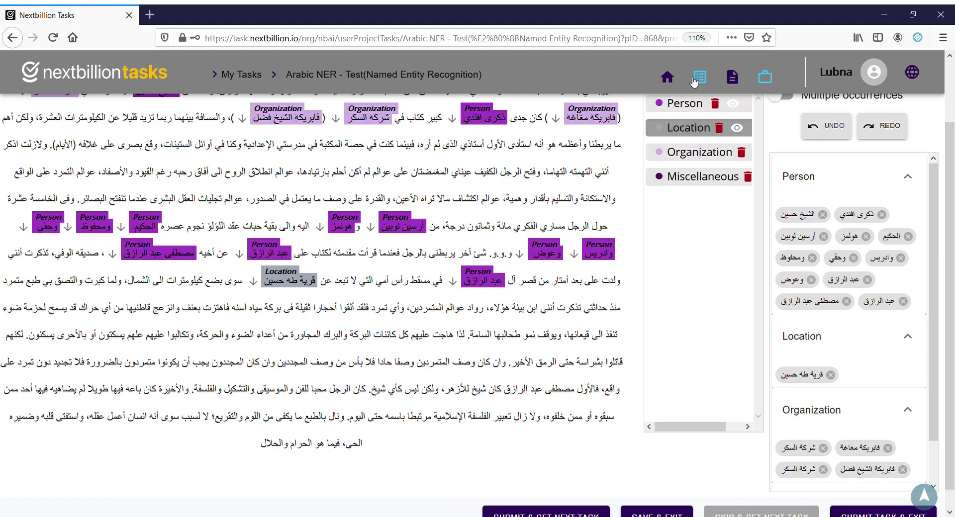
pyautogui.click(676, 104)
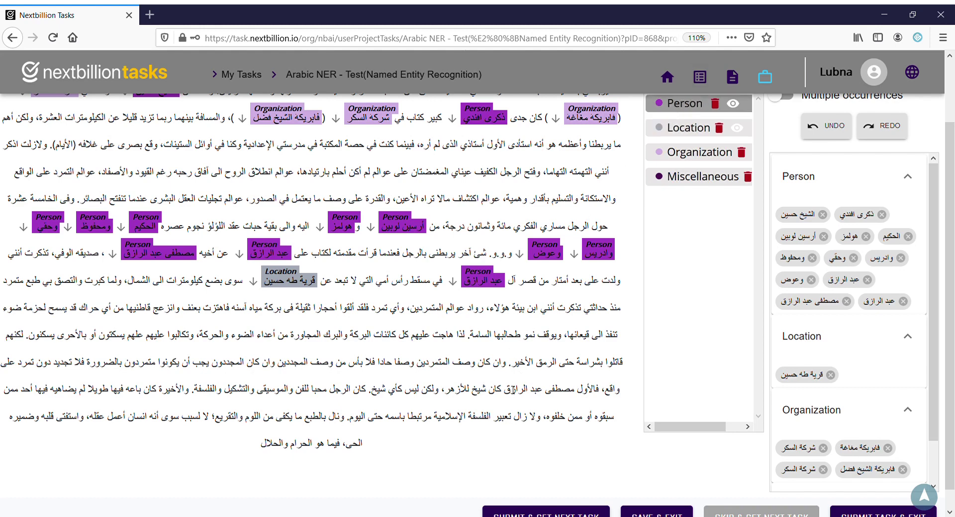
pyautogui.moveTo(503, 390); pyautogui.dragTo(576, 389)
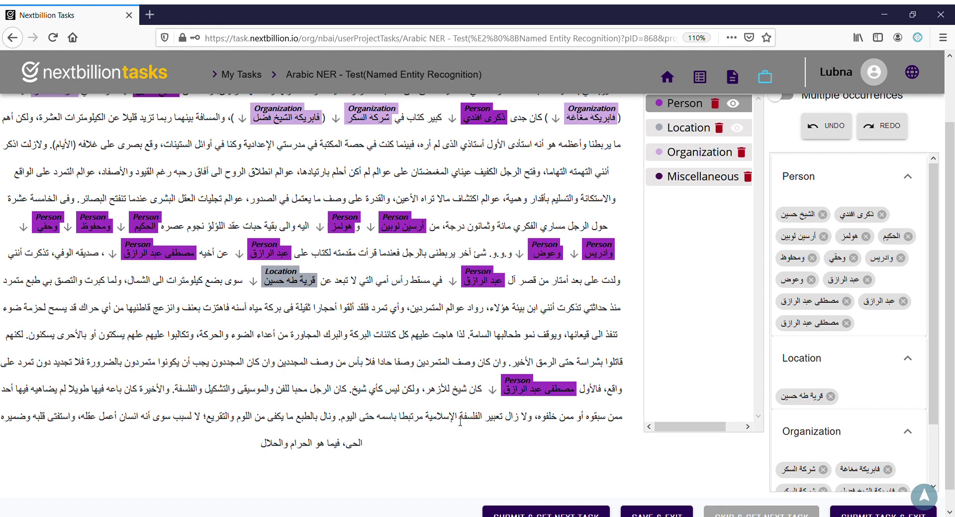
pyautogui.scroll(3, 264, 426)
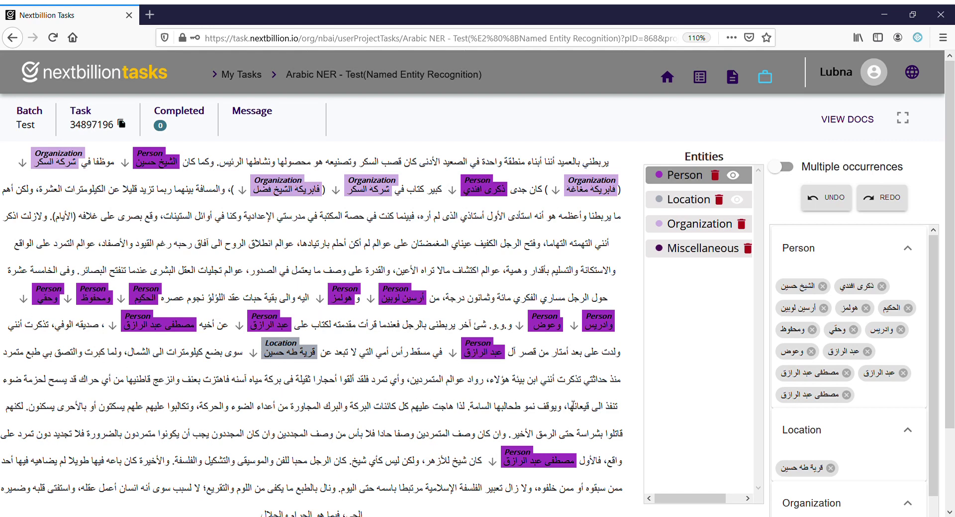
pyautogui.scroll(-3, 473, 403)
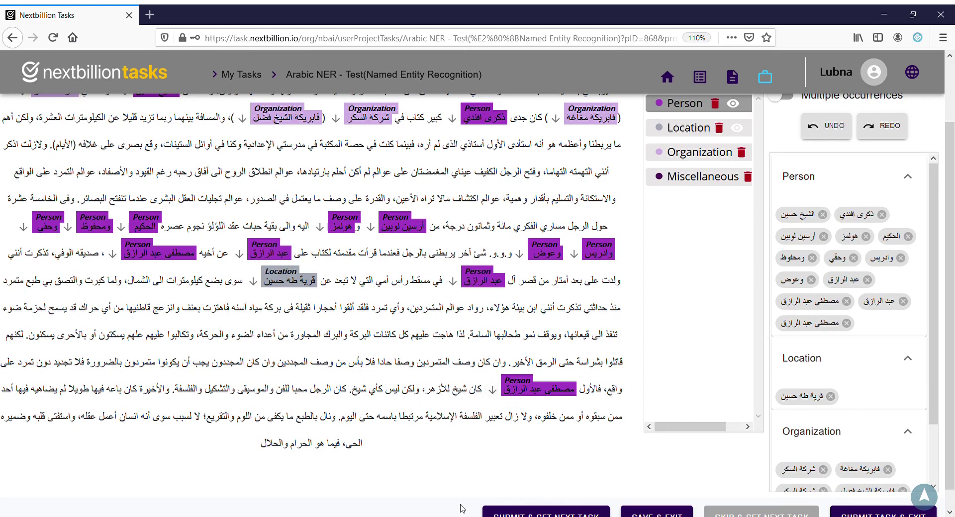
pyautogui.scroll(-1, 443, 479)
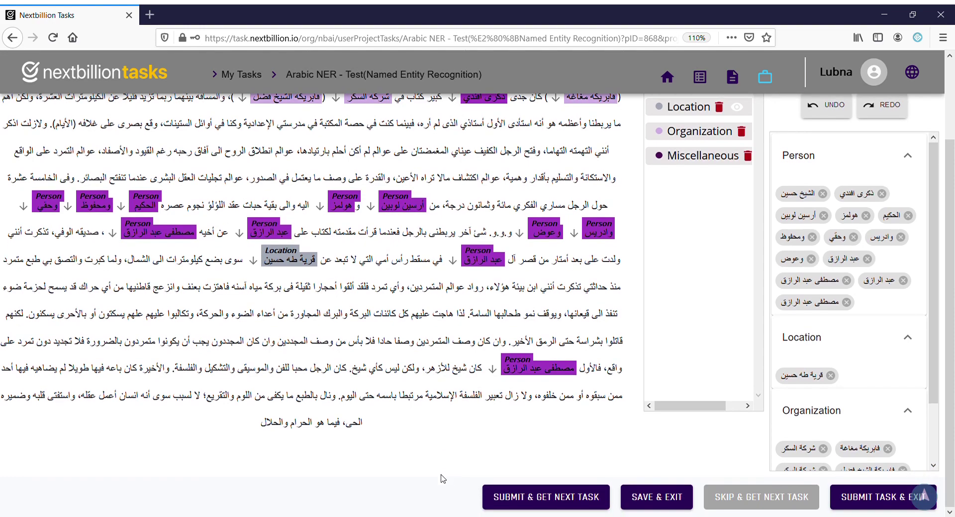